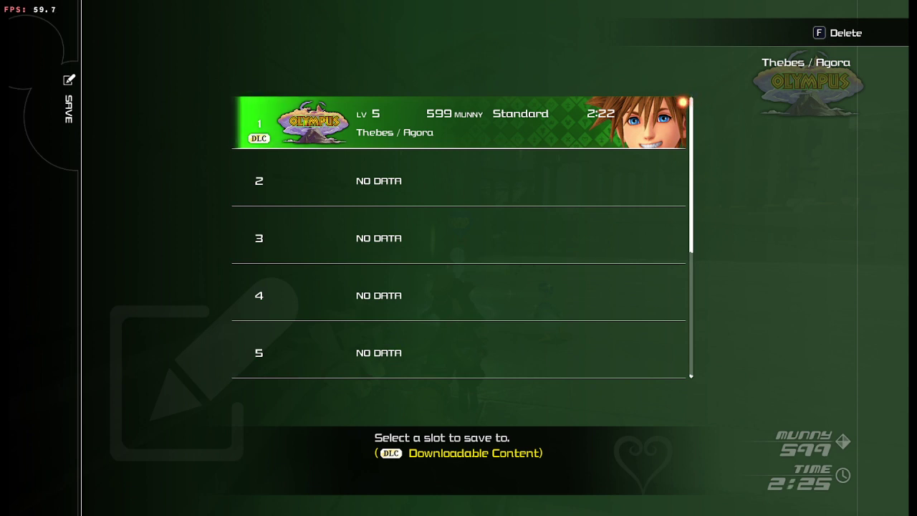
- Leave the save slot screen and run Sora from the steps across the burning Agora plaza in Thebes
{"action": "key", "text": "Escape"}
{"action": "key", "text": "Escape"}
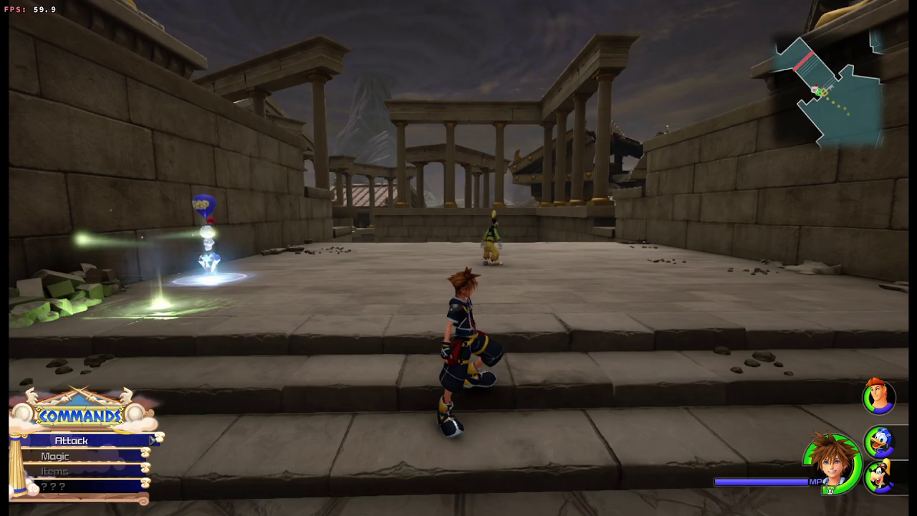
{"action": "key", "text": "d"}
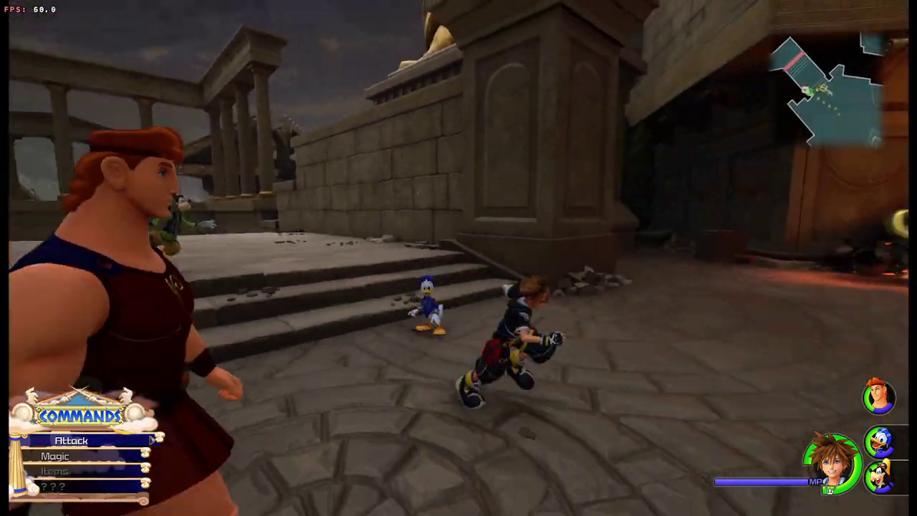
{"action": "key", "text": "w"}
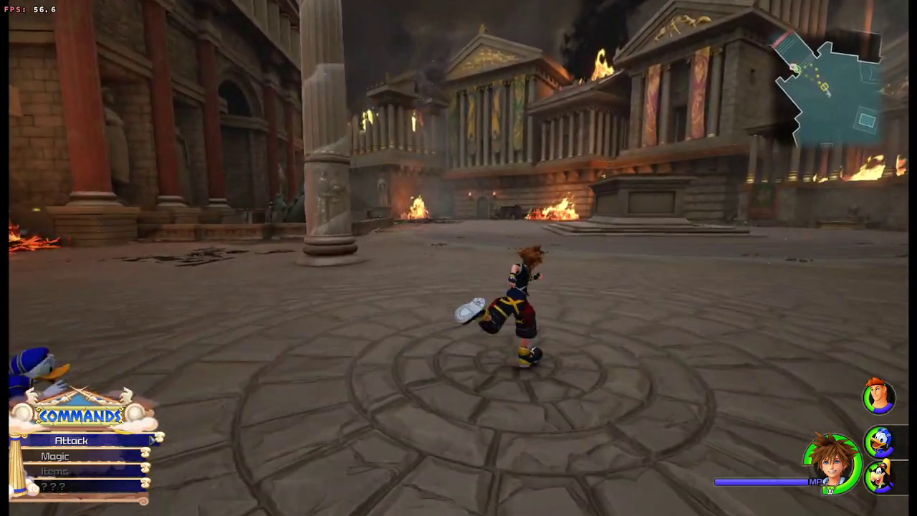
{"action": "key", "text": "w"}
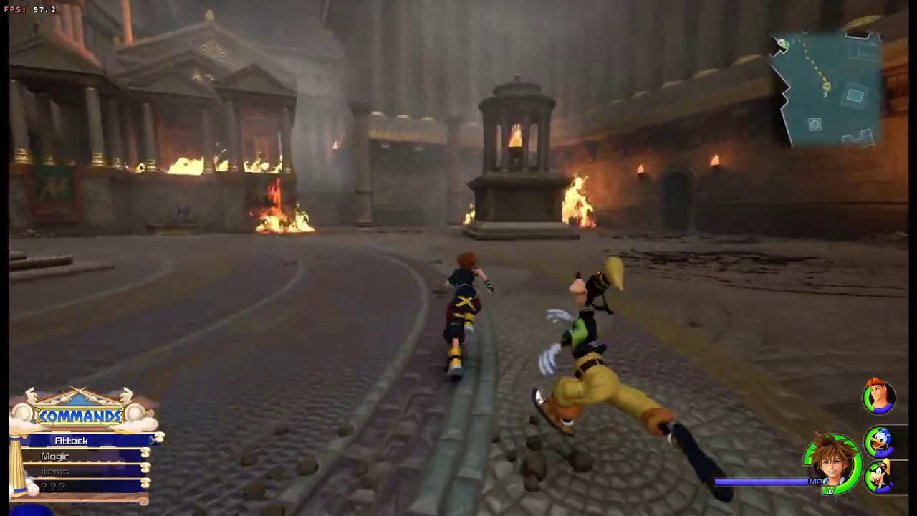
{"action": "key", "text": "w"}
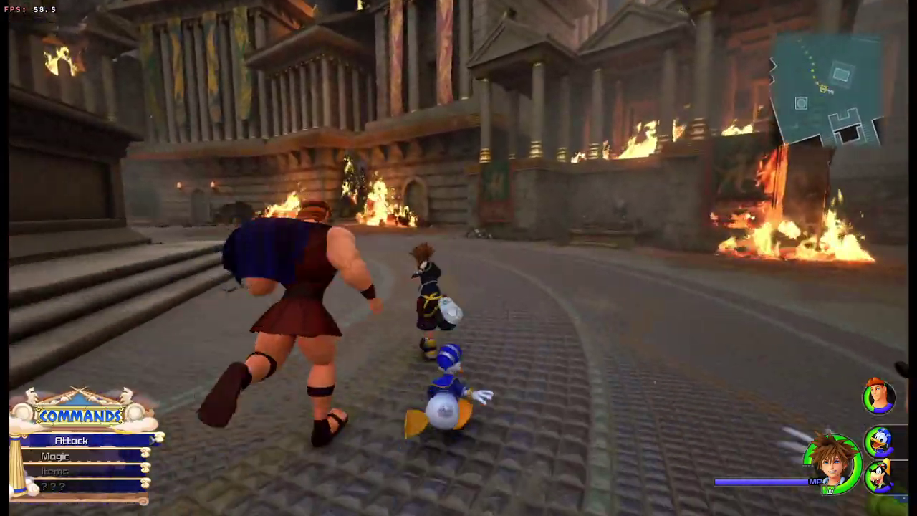
{"action": "key", "text": "w"}
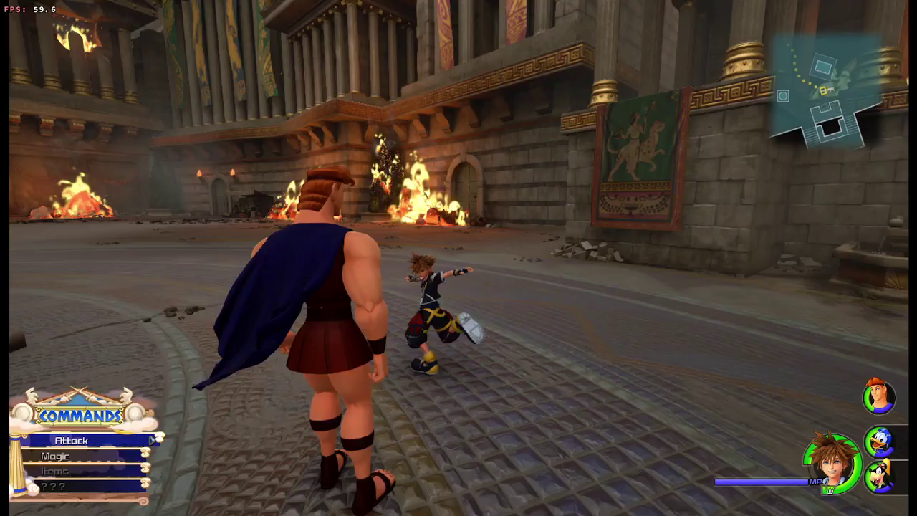
{"action": "key", "text": "w"}
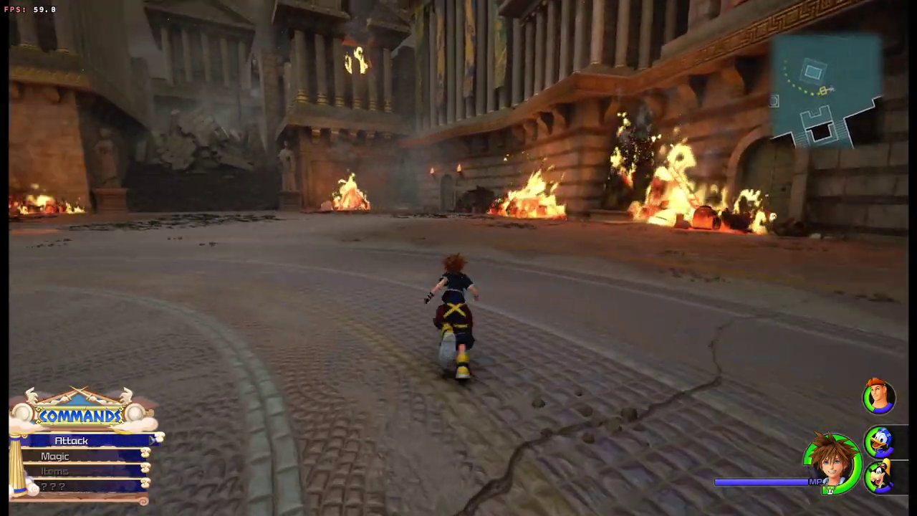
{"action": "key", "text": "w"}
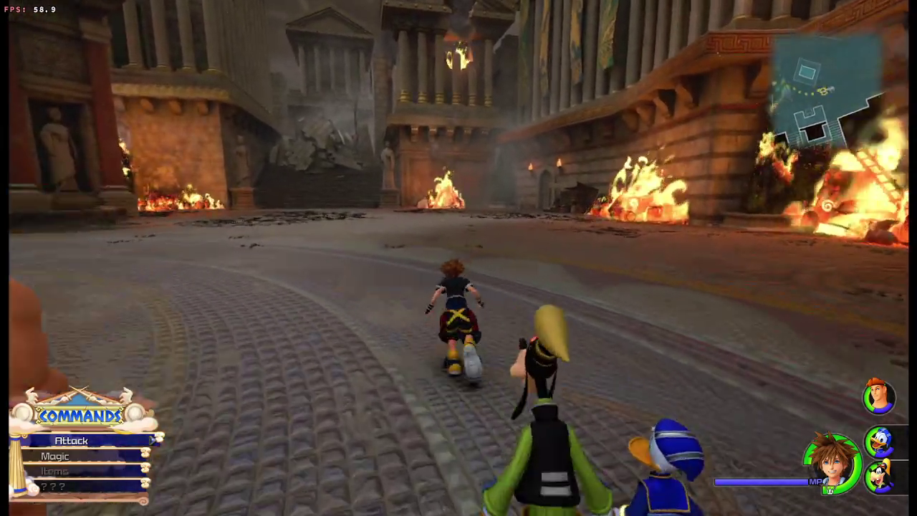
{"action": "key", "text": "w"}
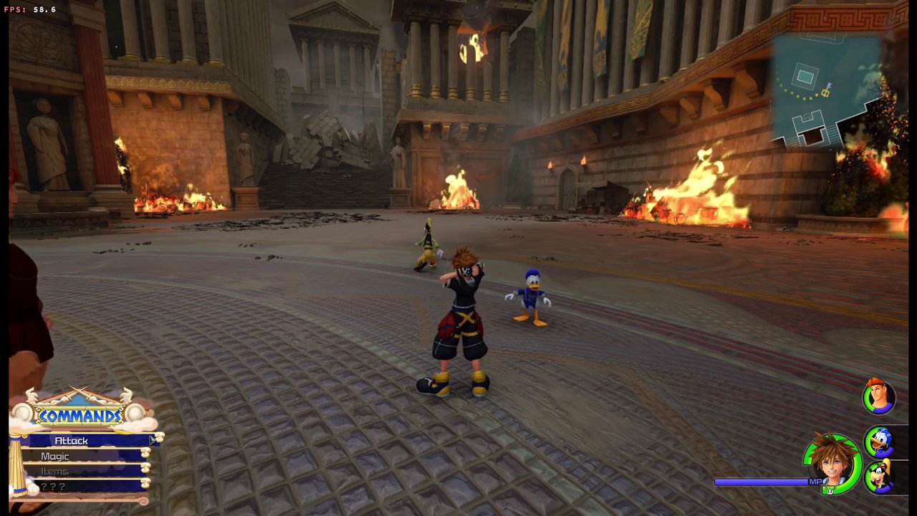
- Bring up the SC Controller window with the KH3 profile over the game, and return to the full-screen game
{"action": "key", "text": "alt+Tab"}
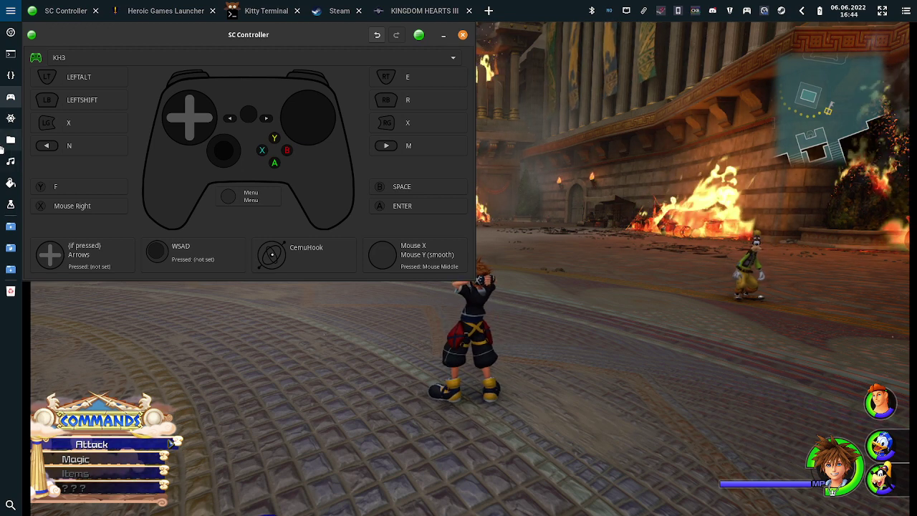
{"action": "left_click", "coordinate": [349, 385]}
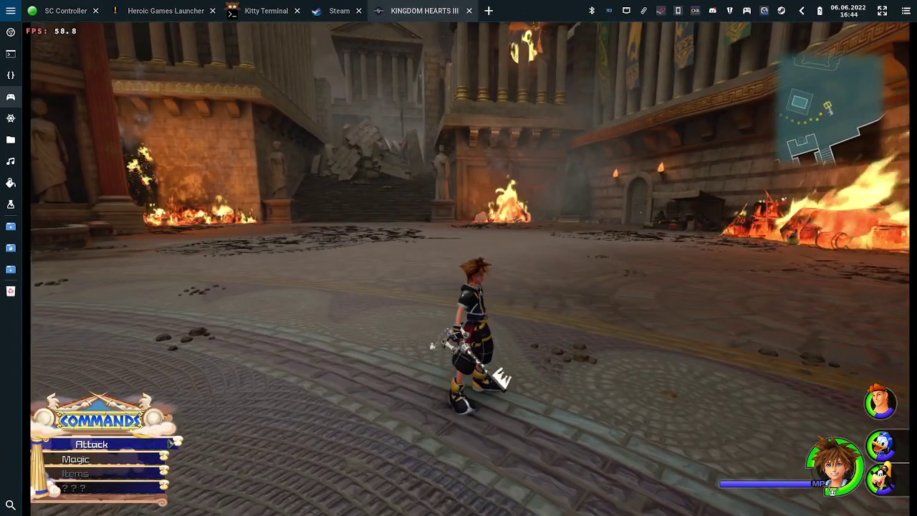
{"action": "key", "text": "F11"}
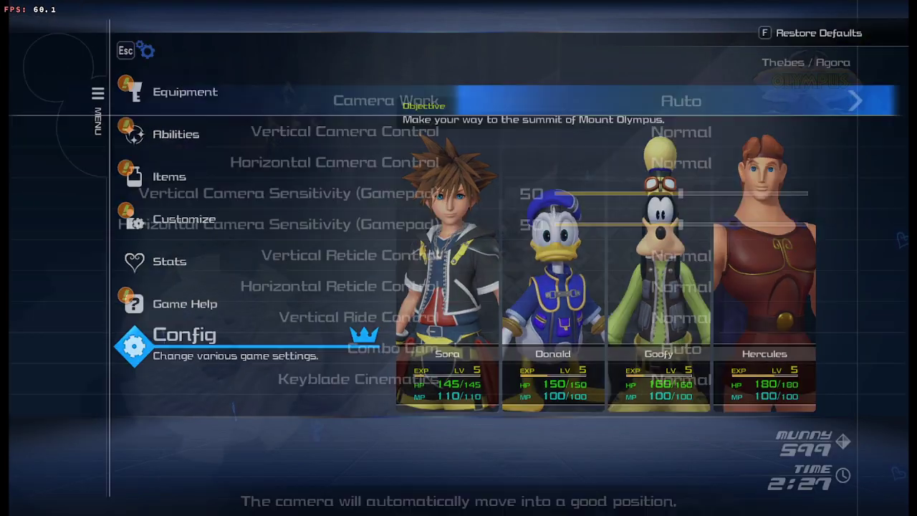
- Close the in-game configuration menu and run Sora back to the save point at the top of the Agora steps
{"action": "key", "text": "Escape"}
{"action": "key", "text": "Escape"}
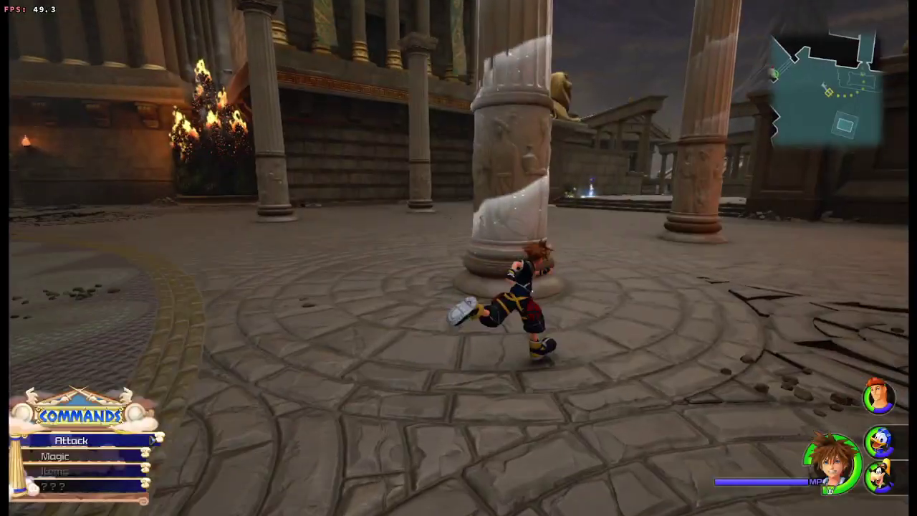
{"action": "key", "text": "a"}
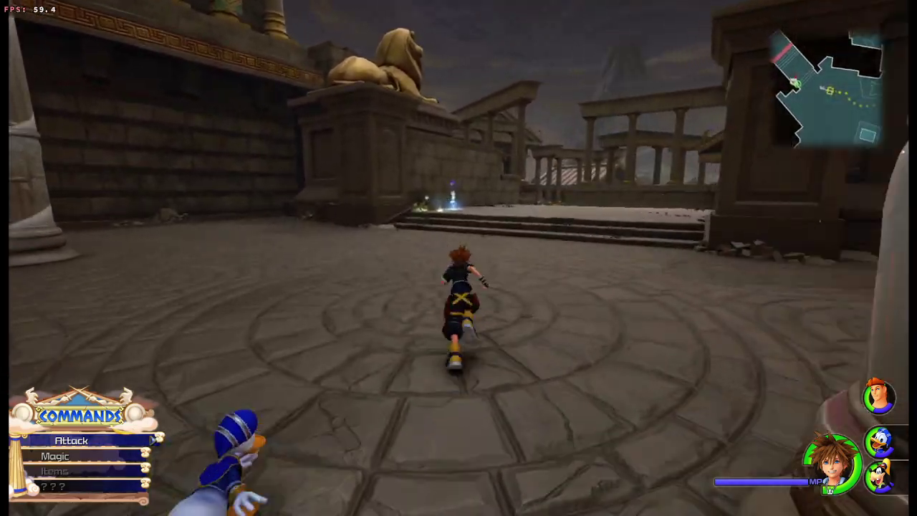
{"action": "key", "text": "w"}
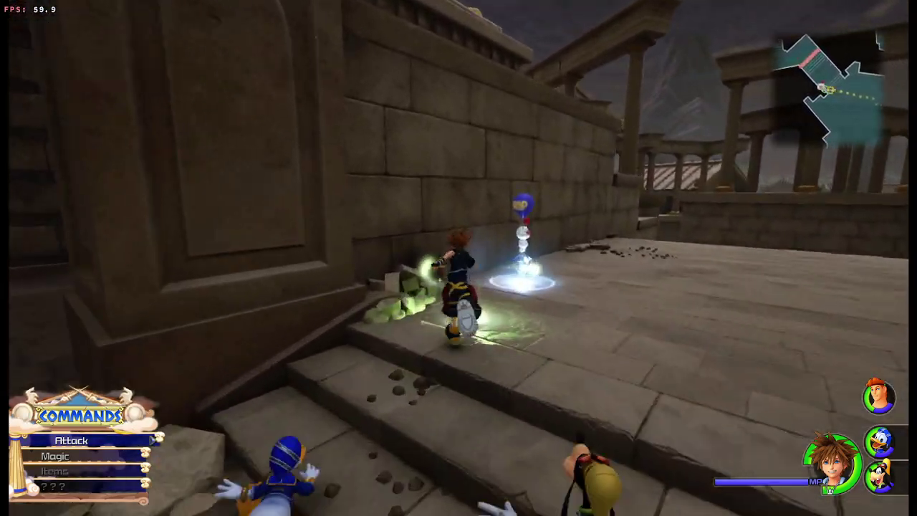
{"action": "key", "text": "e"}
{"action": "key", "text": "Up"}
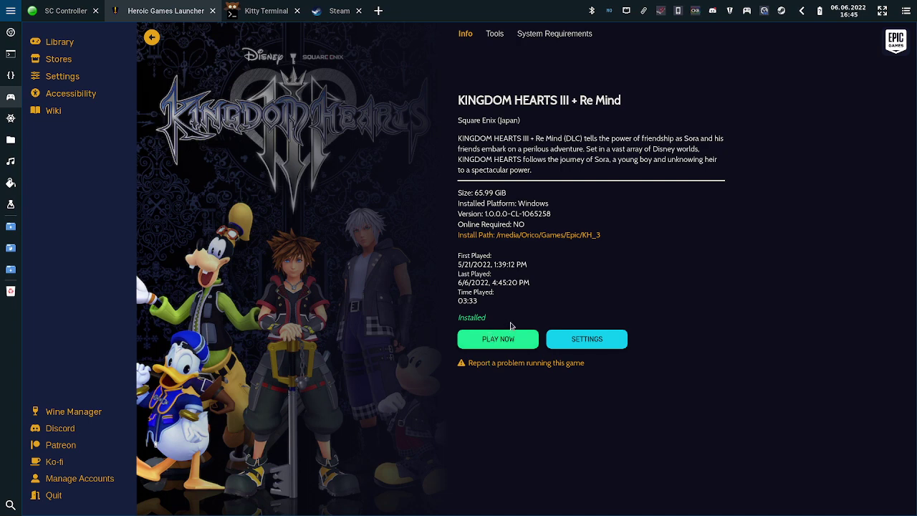
- Open the Wine settings of KINGDOM HEARTS III + Re Mind, and search the Steam library, including tools, for "proton"
{"action": "left_click", "coordinate": [587, 339]}
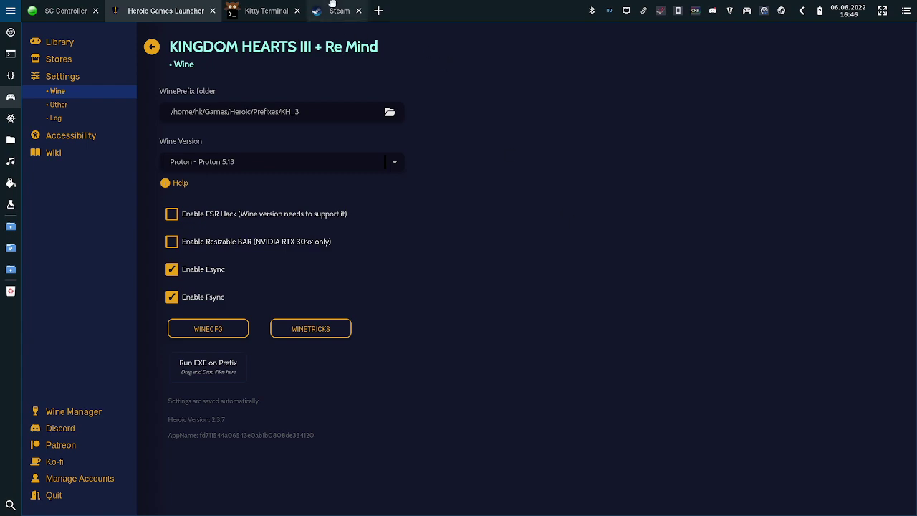
{"action": "left_click", "coordinate": [333, 4]}
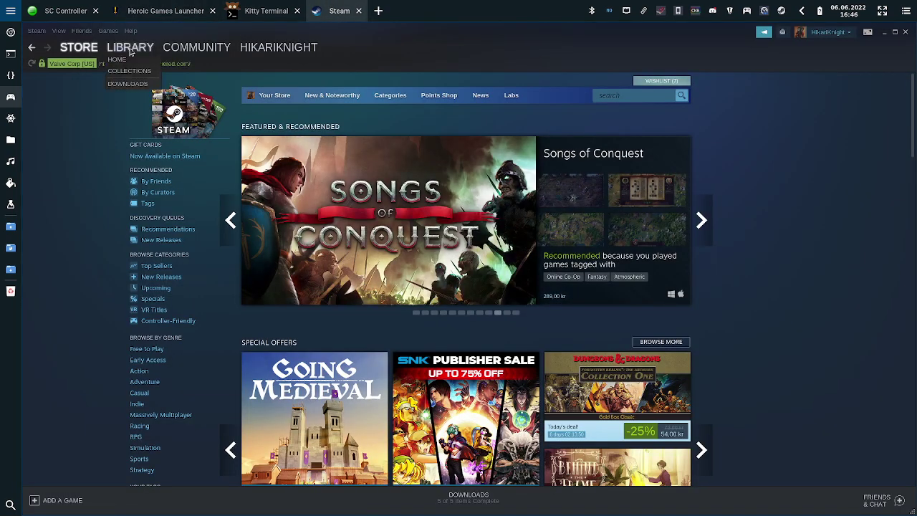
{"action": "left_click", "coordinate": [131, 53]}
{"action": "left_click", "coordinate": [85, 91]}
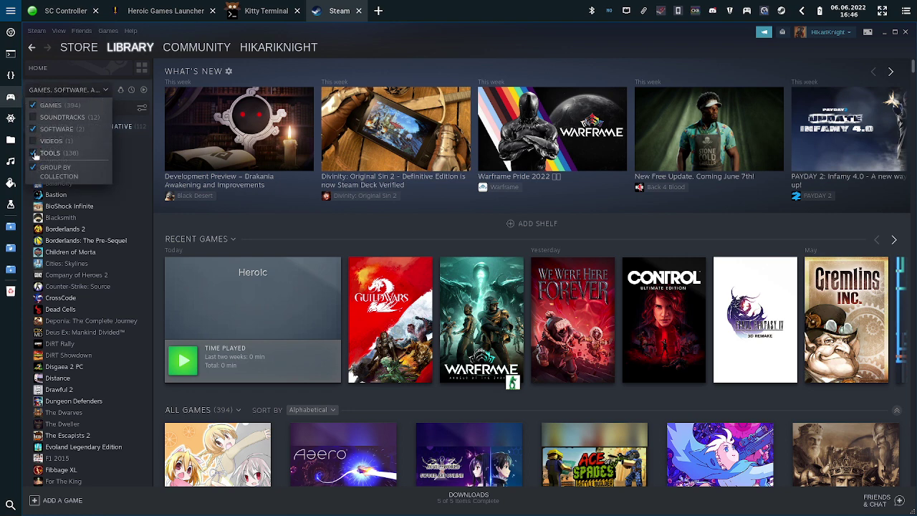
{"action": "left_click", "coordinate": [34, 153]}
{"action": "left_click", "coordinate": [68, 89]}
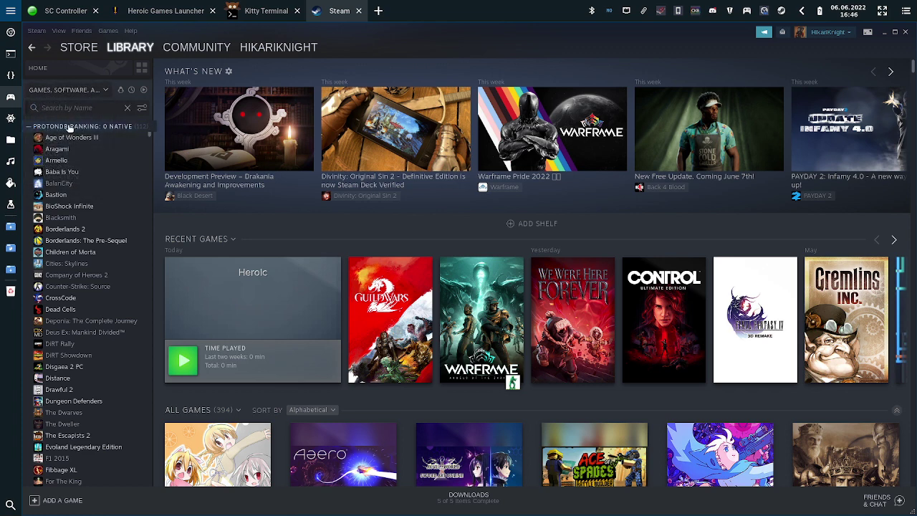
{"action": "type", "text": "proton"}
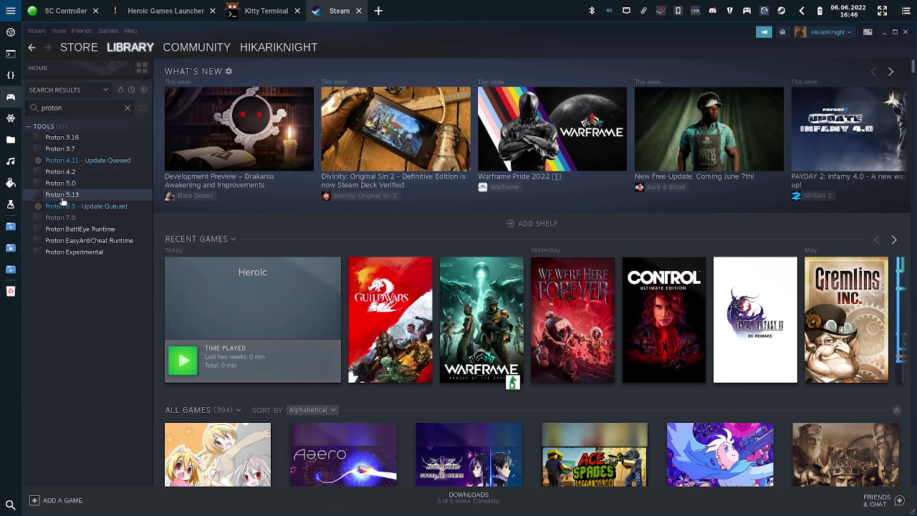
- View the Proton 5.13 and Proton 4.11 tool pages in the Steam library, and return to Heroic Games Launcher
{"action": "left_click", "coordinate": [65, 198]}
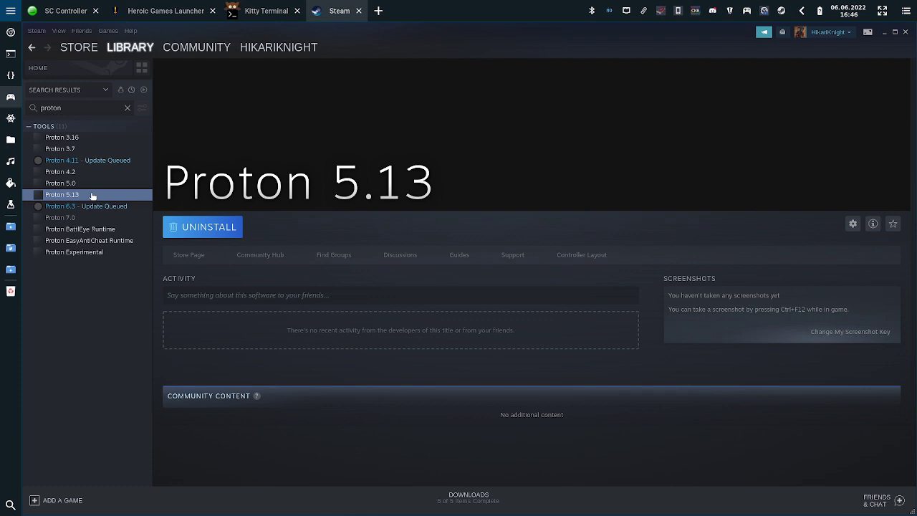
{"action": "left_click", "coordinate": [64, 163]}
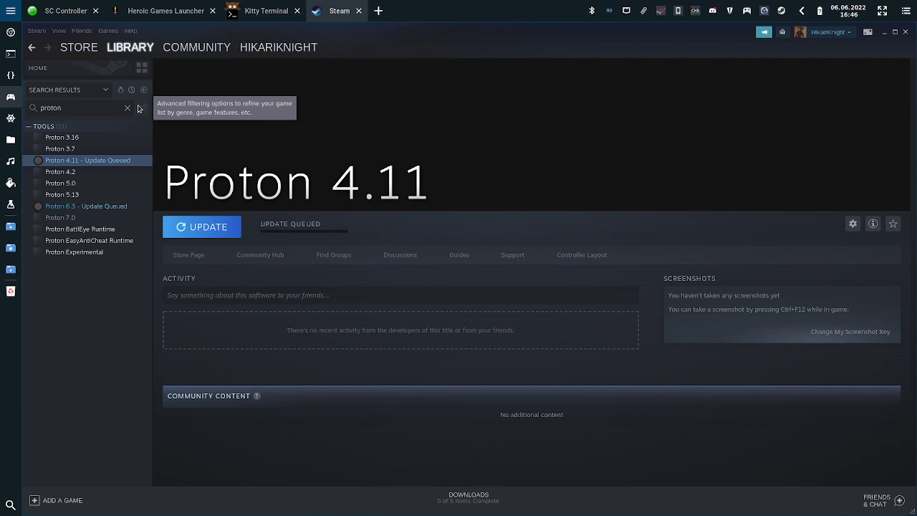
{"action": "left_click", "coordinate": [163, 4]}
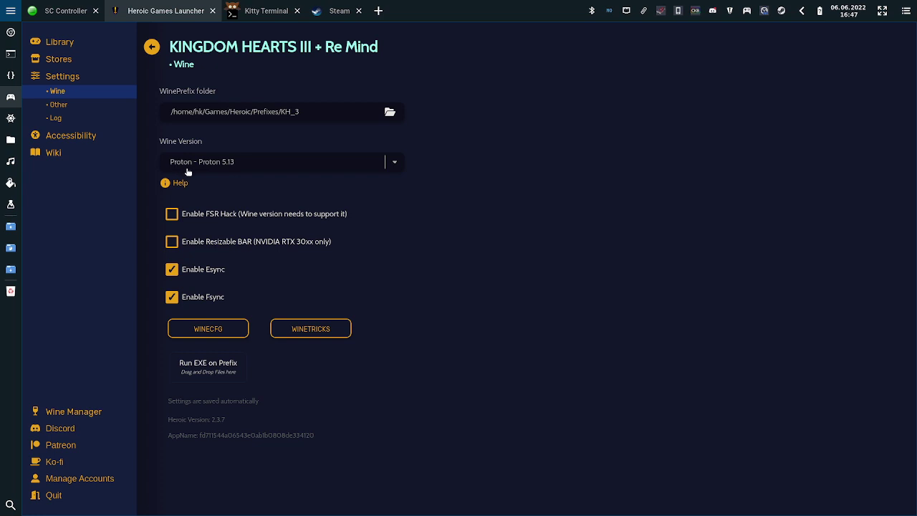
- Leave the Wine settings and launch KINGDOM HEARTS III + Re Mind with Proton 5.13
{"action": "left_click", "coordinate": [153, 48]}
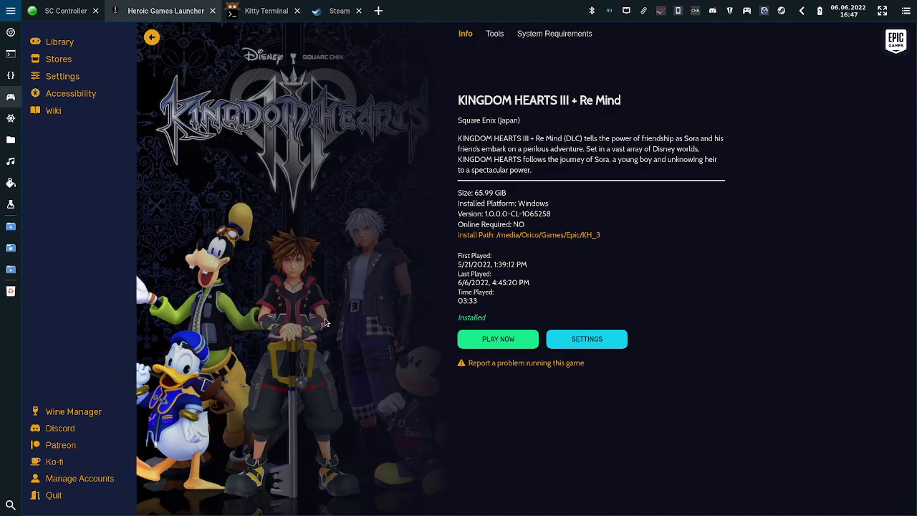
{"action": "left_click", "coordinate": [483, 341]}
{"action": "left_click", "coordinate": [488, 335]}
- Open the game's latest log and highlight the two SteamAPI_Init lines at the end of the error log
{"action": "left_click", "coordinate": [486, 34]}
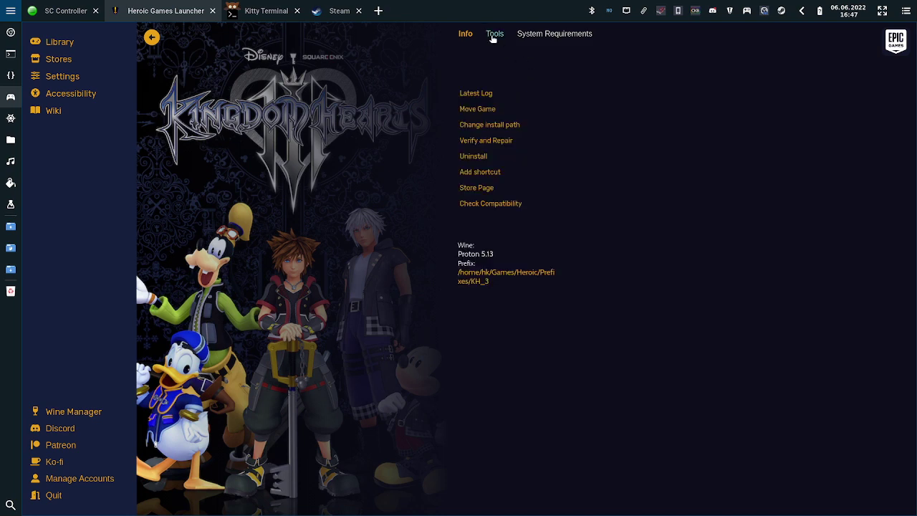
{"action": "left_click", "coordinate": [486, 95]}
{"action": "scroll", "coordinate": [290, 210], "scroll_direction": "down", "scroll_amount": 5}
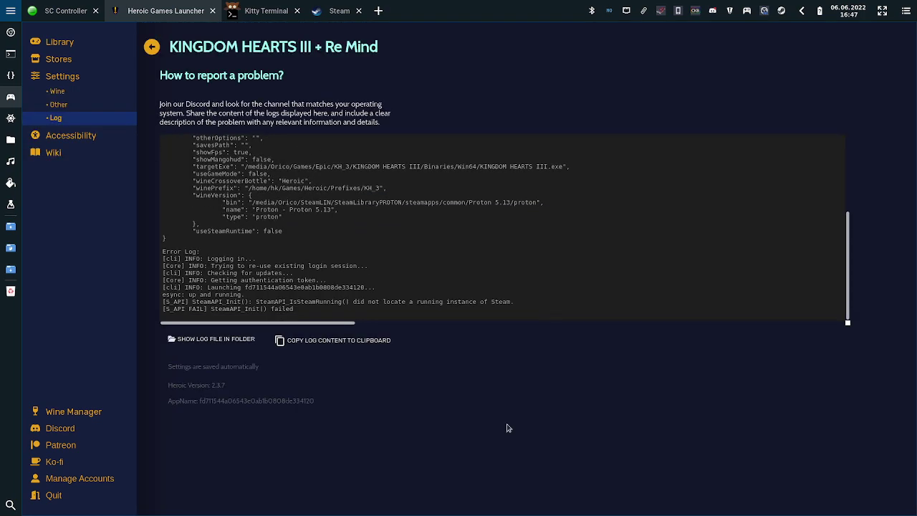
{"action": "left_click_drag", "start_coordinate": [310, 311], "coordinate": [159, 304]}
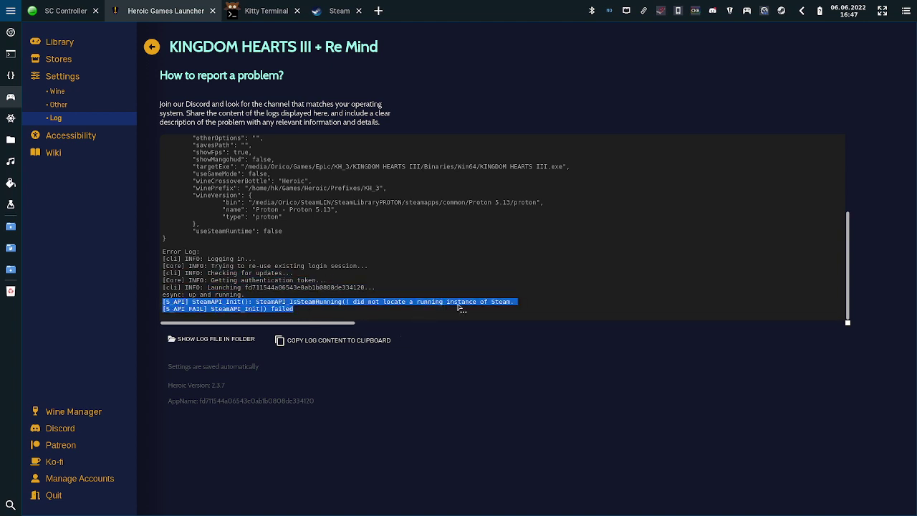
- Set the game's Wine version to Proton - Proton 4.11 and launch the game
{"action": "left_click", "coordinate": [151, 46]}
{"action": "left_click", "coordinate": [586, 343]}
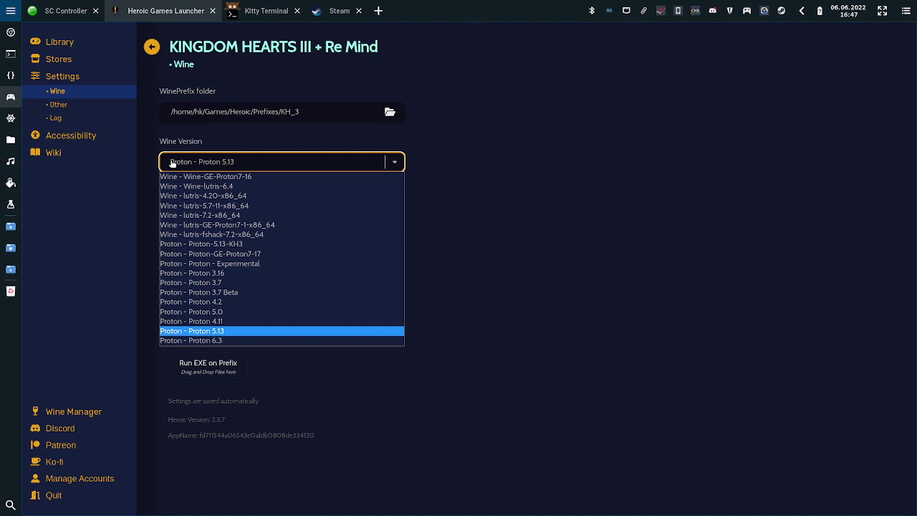
{"action": "left_click", "coordinate": [171, 163]}
{"action": "left_click", "coordinate": [208, 322]}
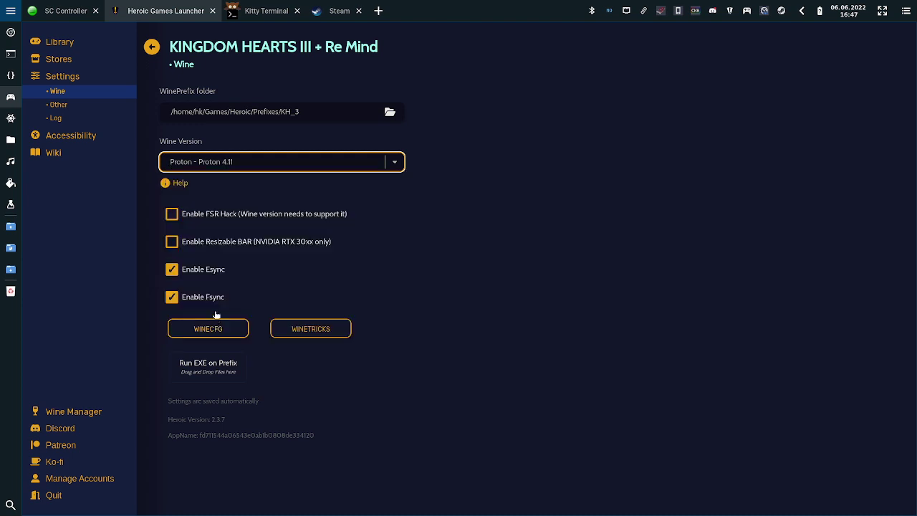
{"action": "left_click", "coordinate": [152, 47]}
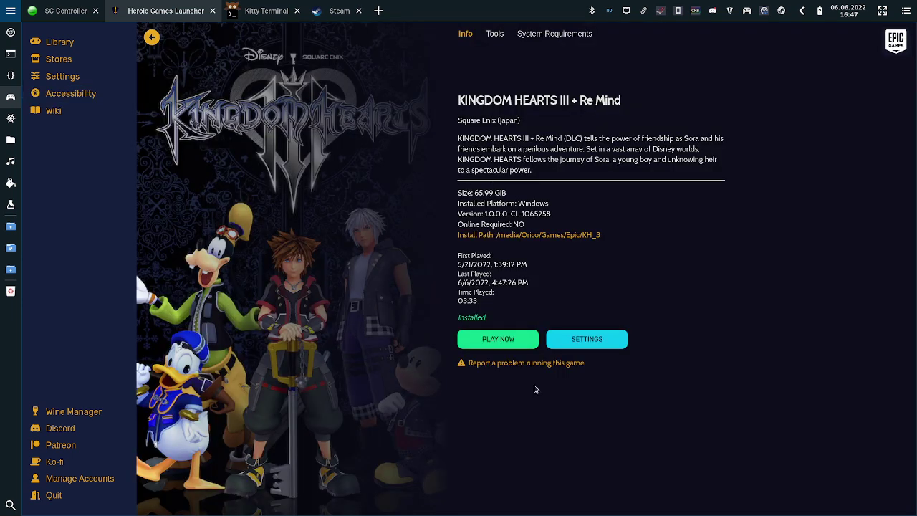
{"action": "left_click", "coordinate": [497, 339]}
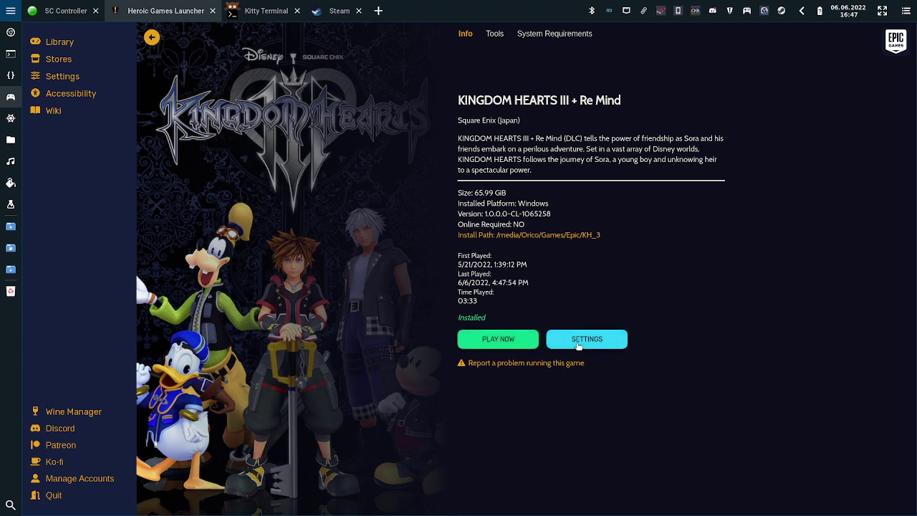
- Open the latest log from the Proton 4.11 launch and examine the Wine version entries and the error log
{"action": "left_click", "coordinate": [493, 34]}
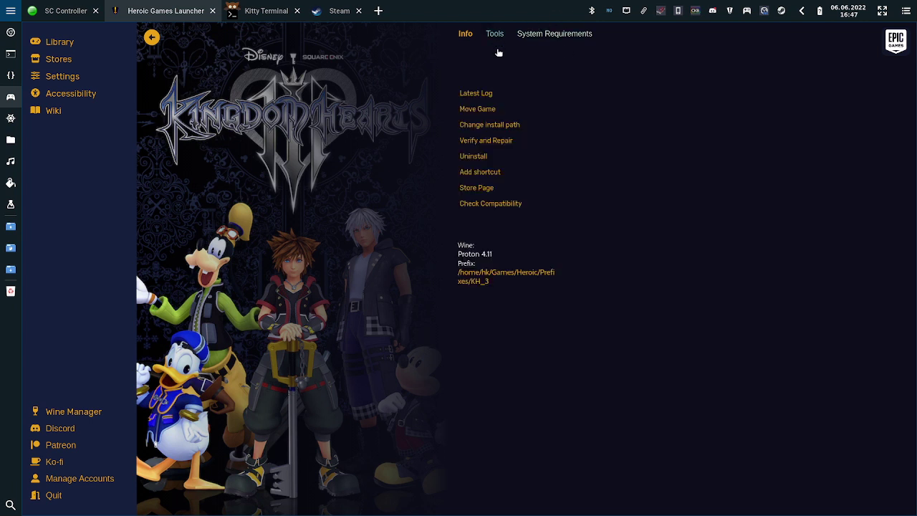
{"action": "left_click", "coordinate": [478, 93]}
{"action": "scroll", "coordinate": [389, 274], "scroll_direction": "down", "scroll_amount": 5}
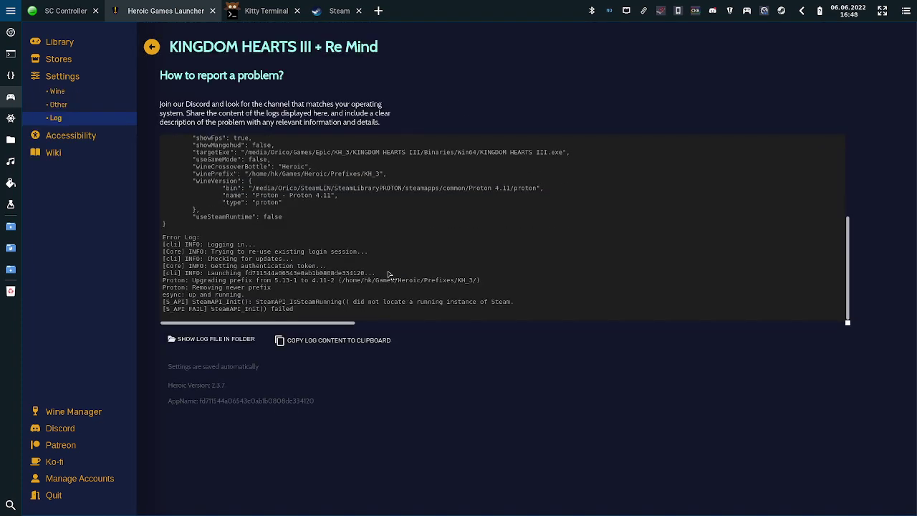
{"action": "scroll", "coordinate": [287, 149], "scroll_direction": "up", "scroll_amount": 1}
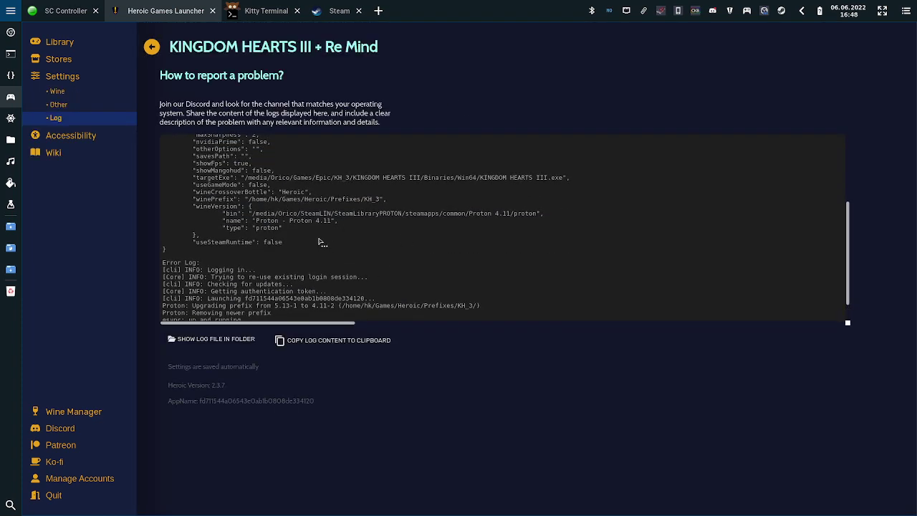
- Set the game's Wine version to Proton - Proton 5.13 and launch KINGDOM HEARTS III + Re Mind
{"action": "left_click", "coordinate": [152, 48]}
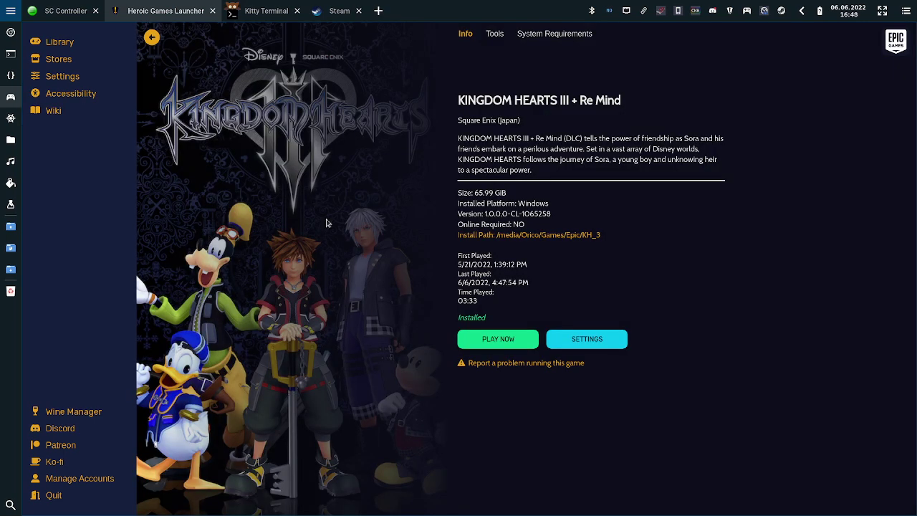
{"action": "left_click", "coordinate": [566, 334]}
{"action": "left_click", "coordinate": [321, 166]}
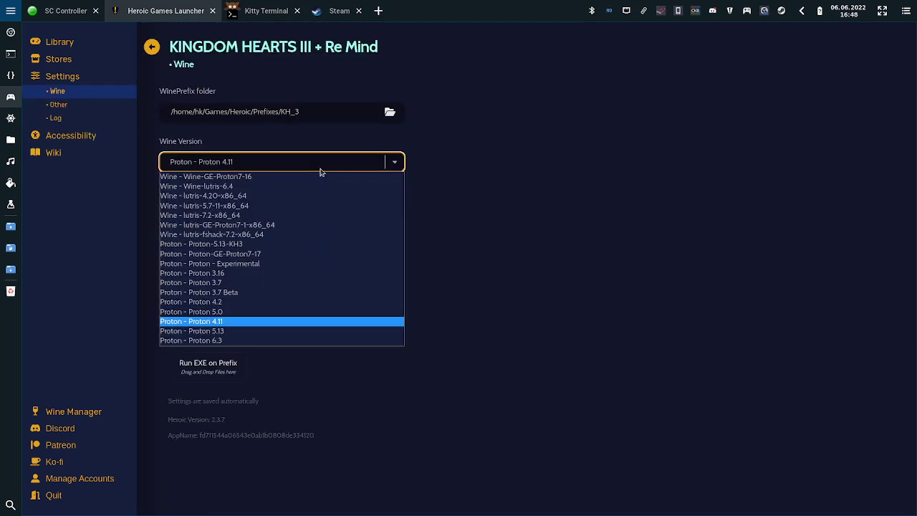
{"action": "left_click", "coordinate": [235, 331]}
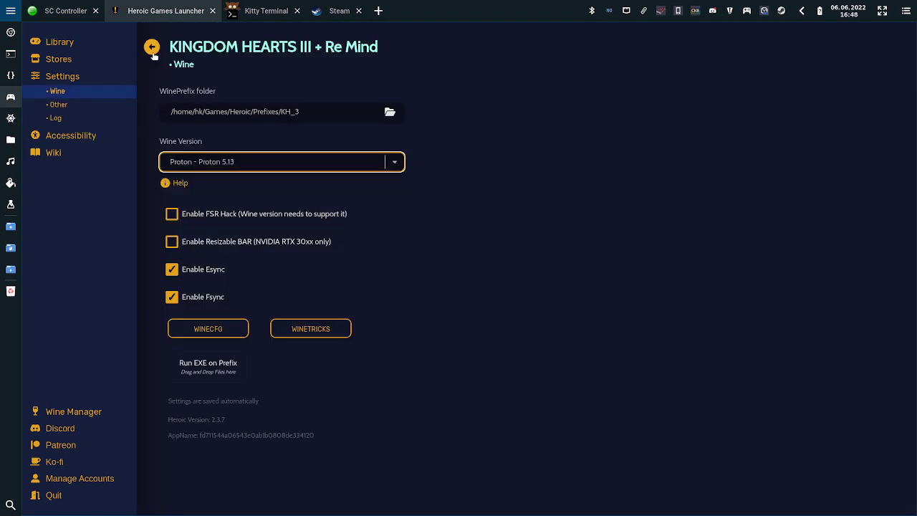
{"action": "left_click", "coordinate": [151, 47]}
{"action": "left_click", "coordinate": [472, 347]}
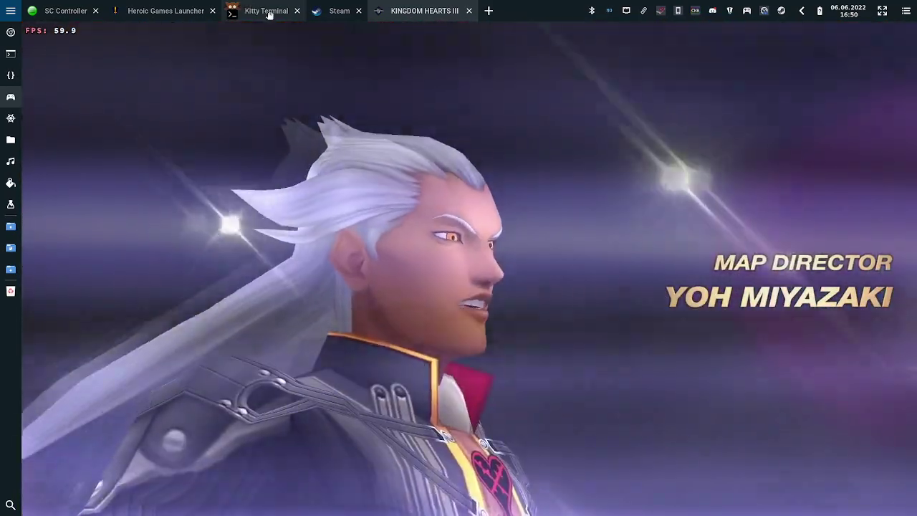
- Highlight the game's WinePrefix folder path in Heroic and compare it with the rm and mkdir commands in the Kitty terminal
{"action": "left_click", "coordinate": [165, 11]}
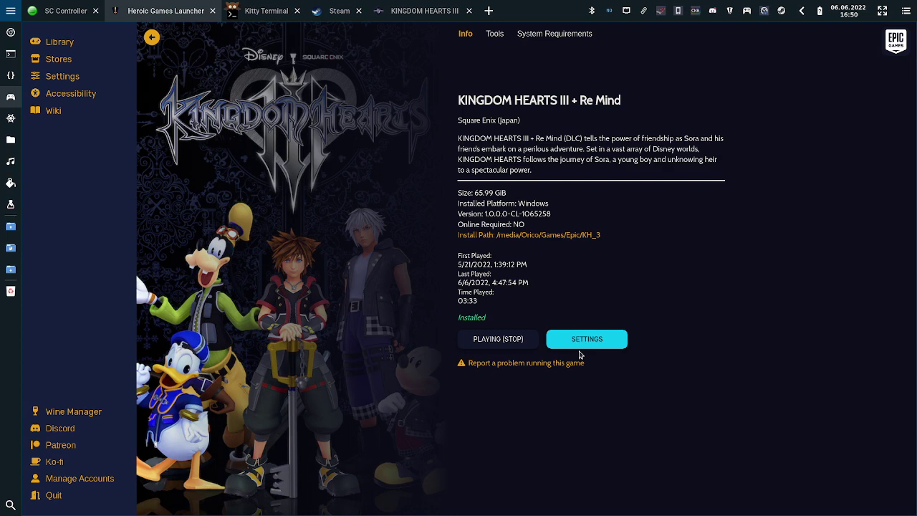
{"action": "left_click", "coordinate": [599, 334]}
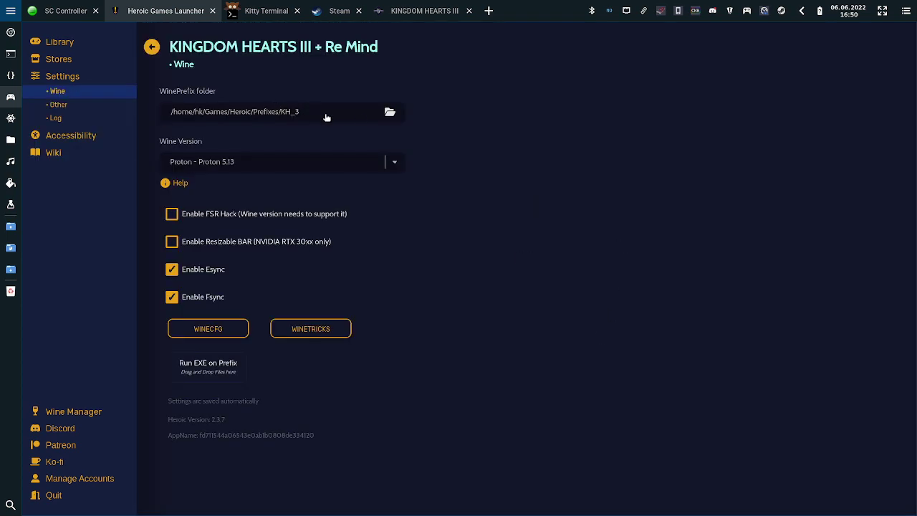
{"action": "triple_click", "coordinate": [326, 117]}
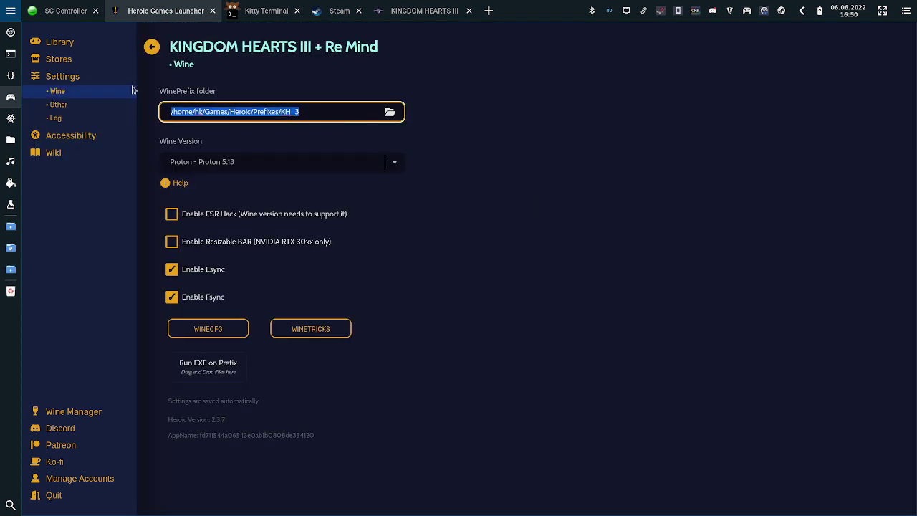
{"action": "left_click", "coordinate": [261, 6]}
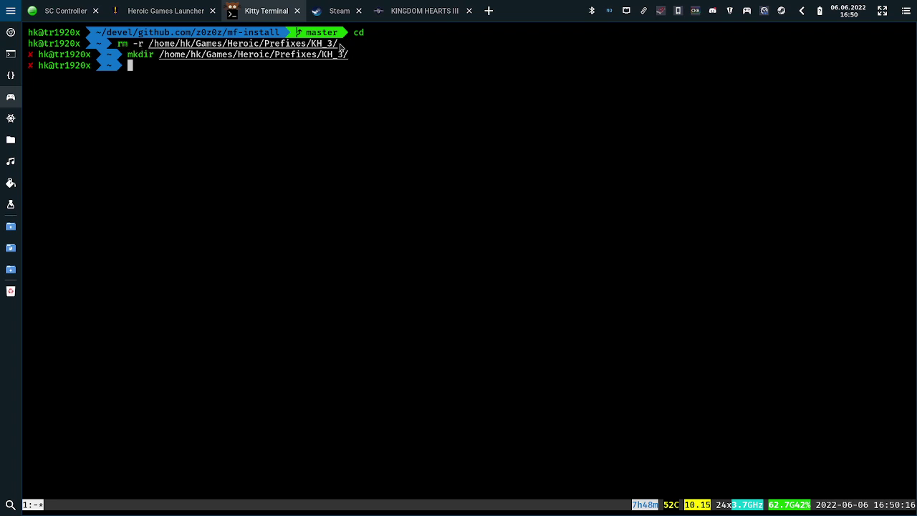
{"action": "left_click", "coordinate": [192, 13]}
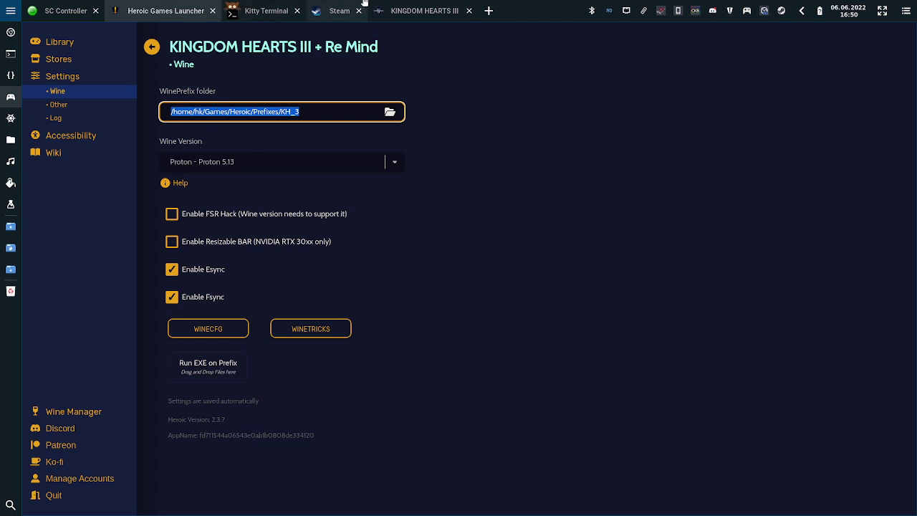
- Switch to the running KINGDOM HEARTS III window and continue the game from the most recent save data
{"action": "left_click", "coordinate": [420, 8]}
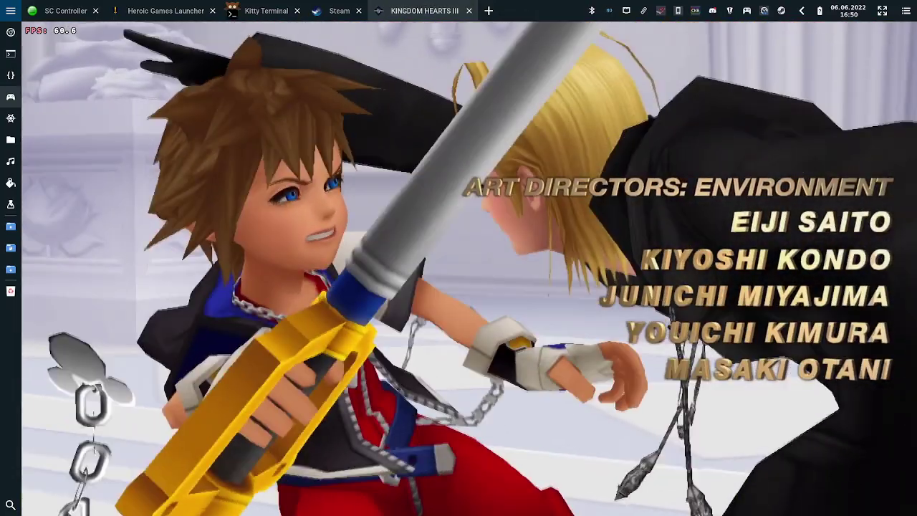
{"action": "key", "text": "alt+Tab"}
{"action": "key", "text": "alt+Tab"}
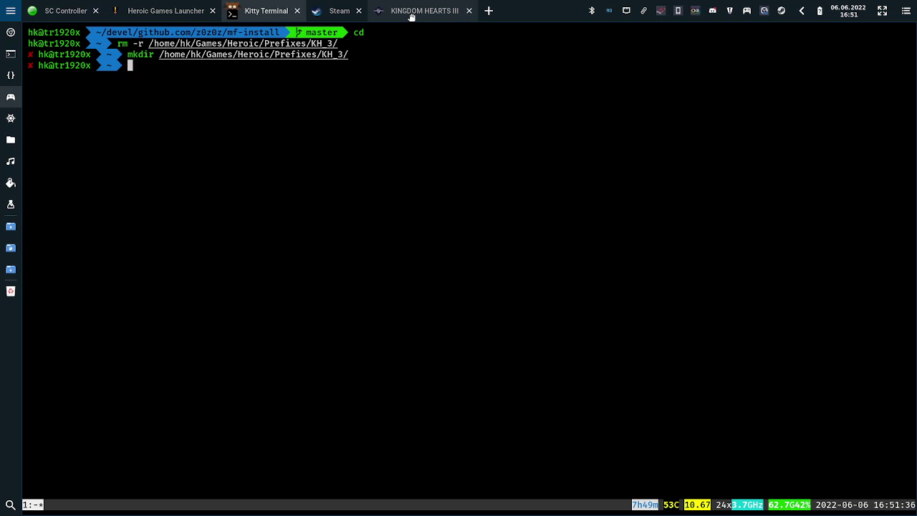
{"action": "left_click", "coordinate": [412, 12]}
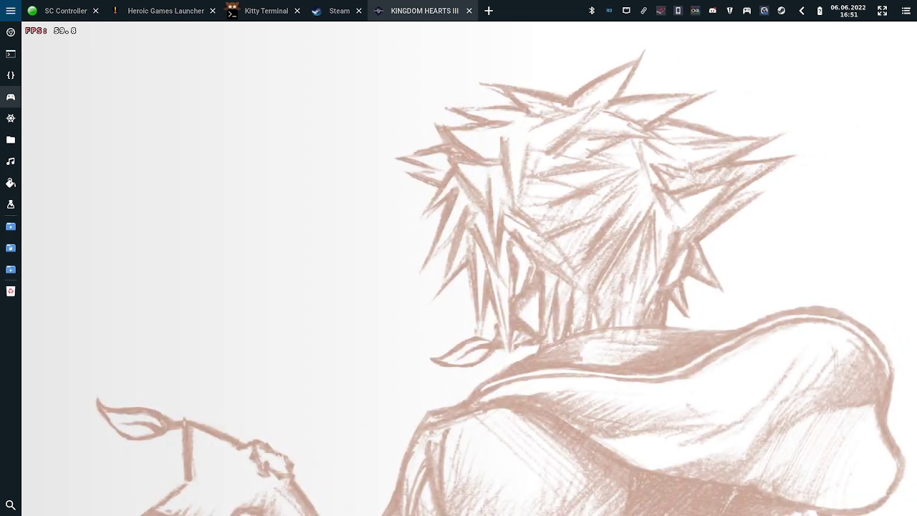
{"action": "key", "text": "Return"}
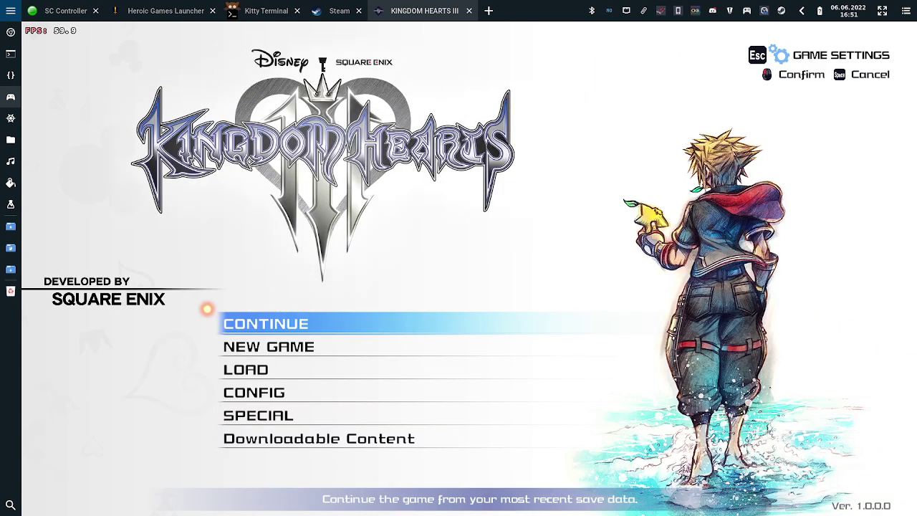
{"action": "key", "text": "Return"}
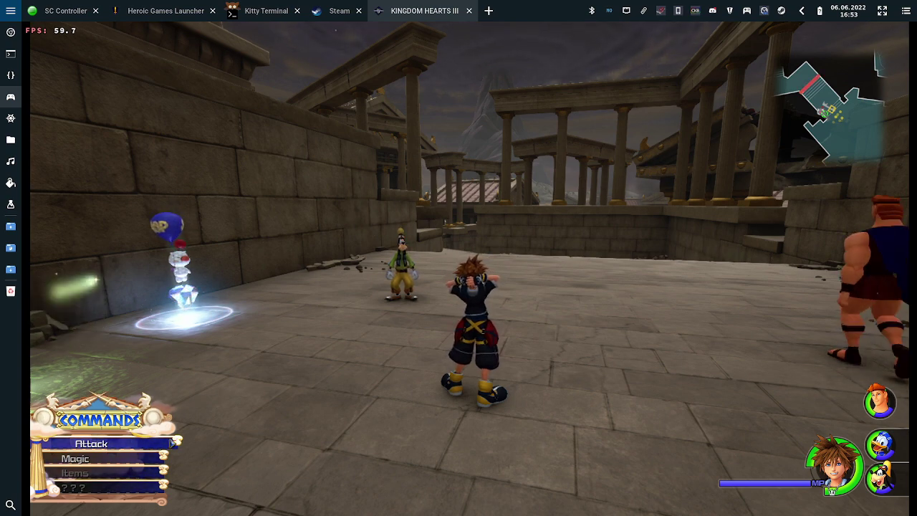
- View the KH3 controller profile in SC Controller and return to the game's main page in Heroic Games Launcher
{"action": "left_click", "coordinate": [66, 11]}
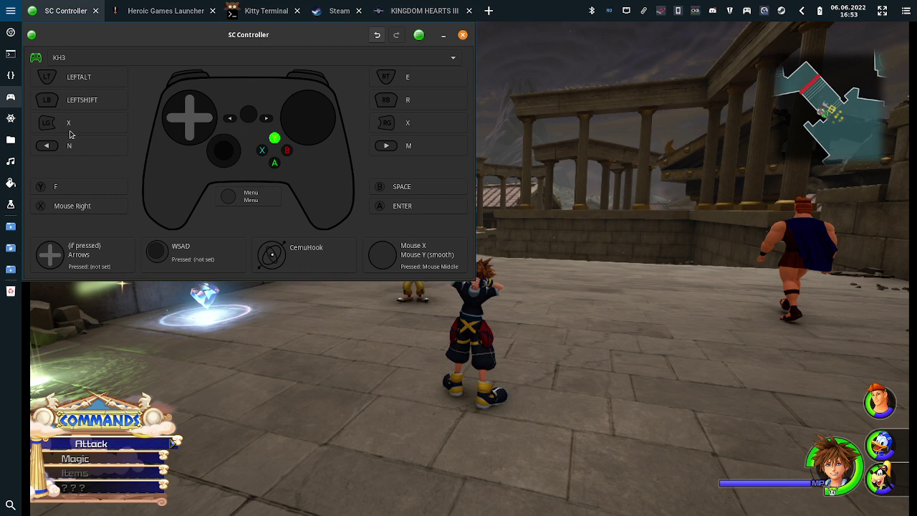
{"action": "left_click", "coordinate": [165, 11]}
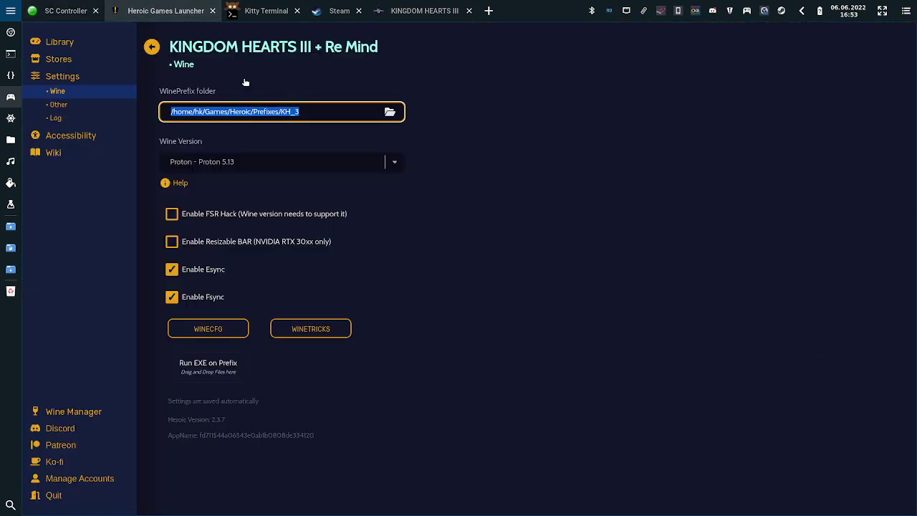
{"action": "left_click", "coordinate": [152, 47]}
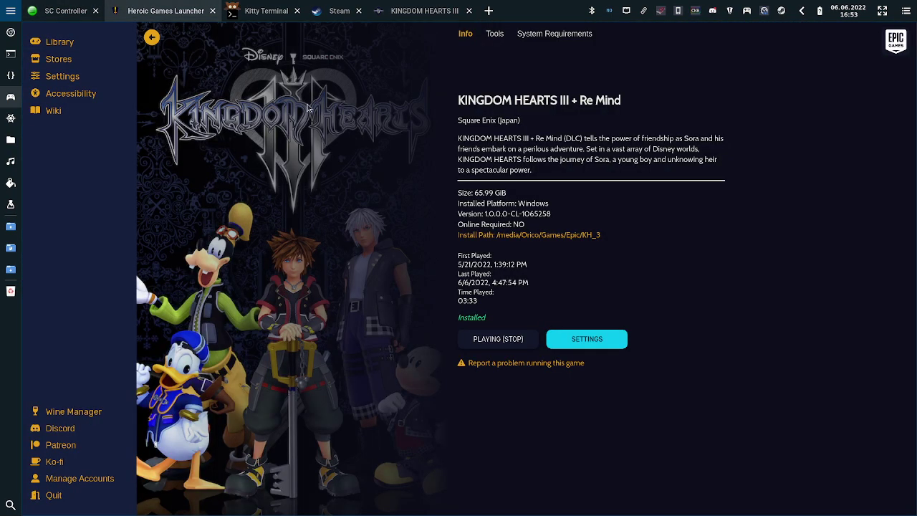
- Review the Proton tools listed in the Steam library and the game's Wine settings in Heroic Games Launcher
{"action": "left_click", "coordinate": [340, 12]}
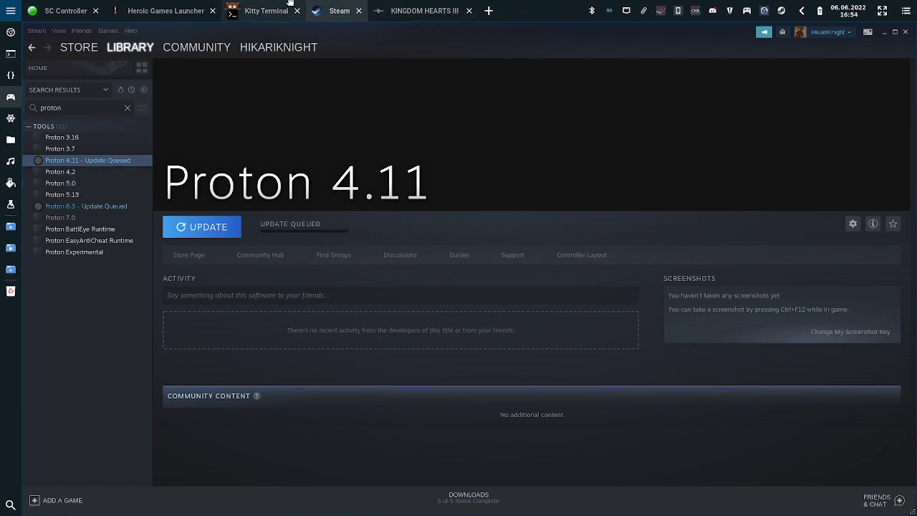
{"action": "left_click", "coordinate": [166, 11]}
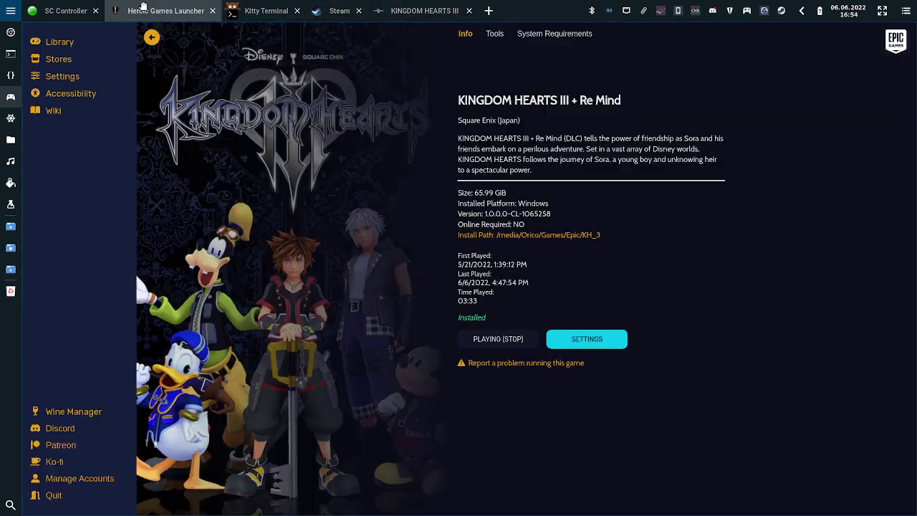
{"action": "left_click", "coordinate": [584, 341]}
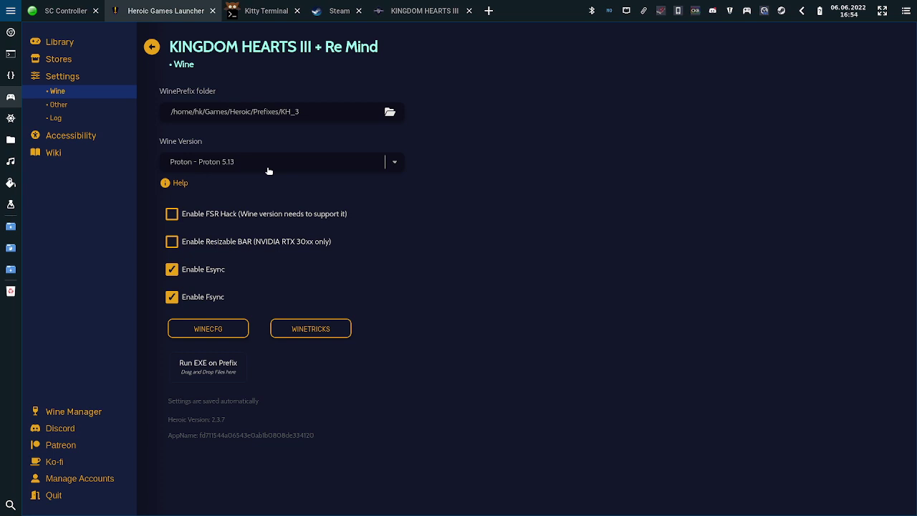
- Switch back to the running game and bring up the KH3 button mapping in SC Controller over it
{"action": "left_click", "coordinate": [423, 11]}
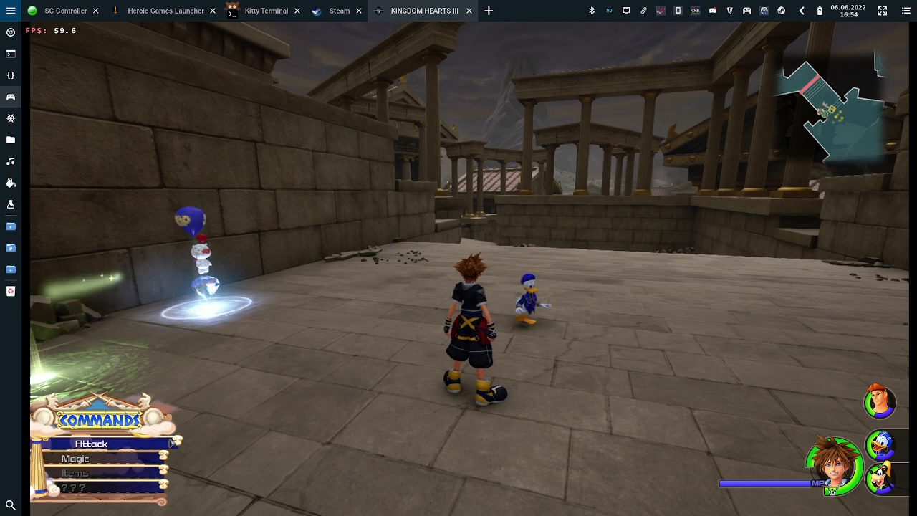
{"action": "key", "text": "alt+Tab"}
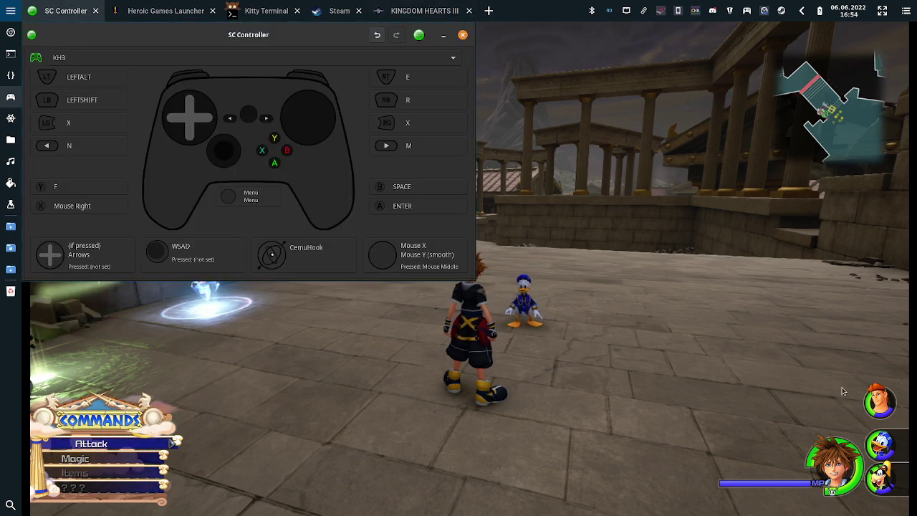